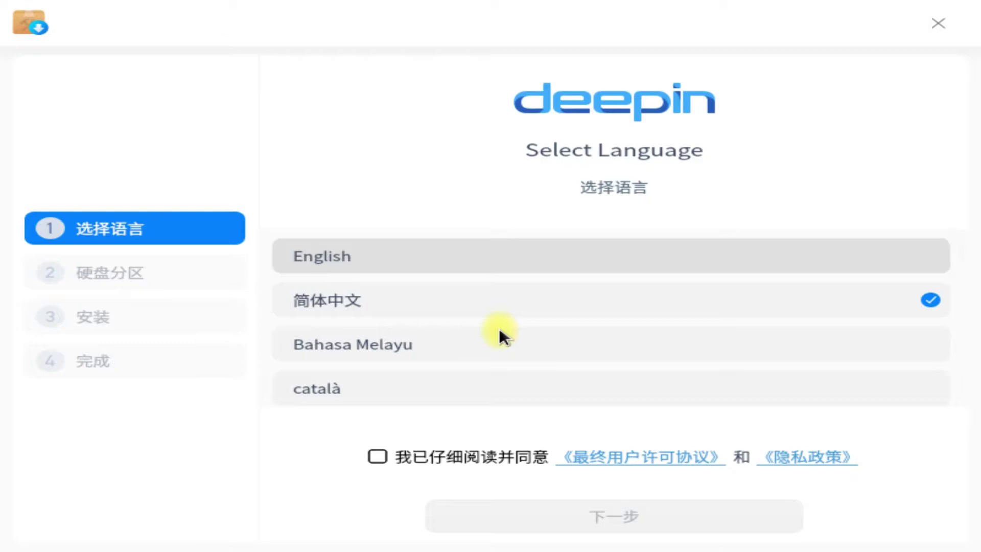
Step: Choose English, accept the license agreement, and select the 100 GB /dev/sda disk
click(401, 256)
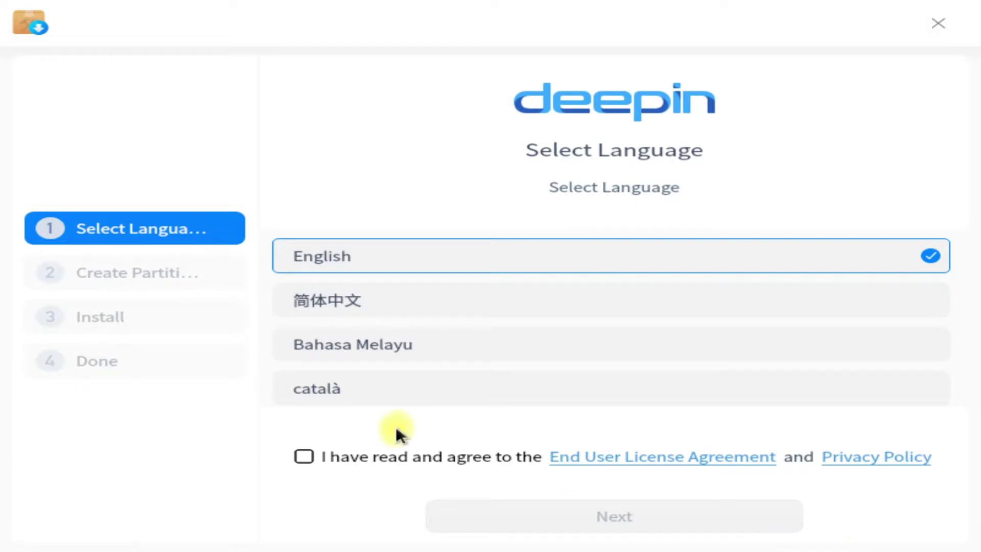
click(305, 453)
click(506, 518)
click(624, 292)
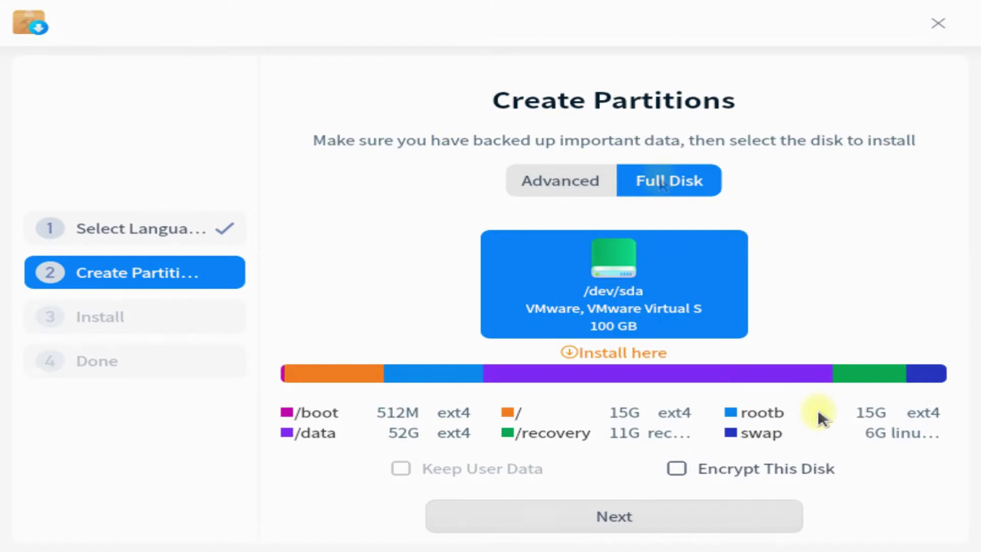
Step: Switch to Advanced partitioning and create a 512 MB ext4 partition mounted at /boot
click(517, 180)
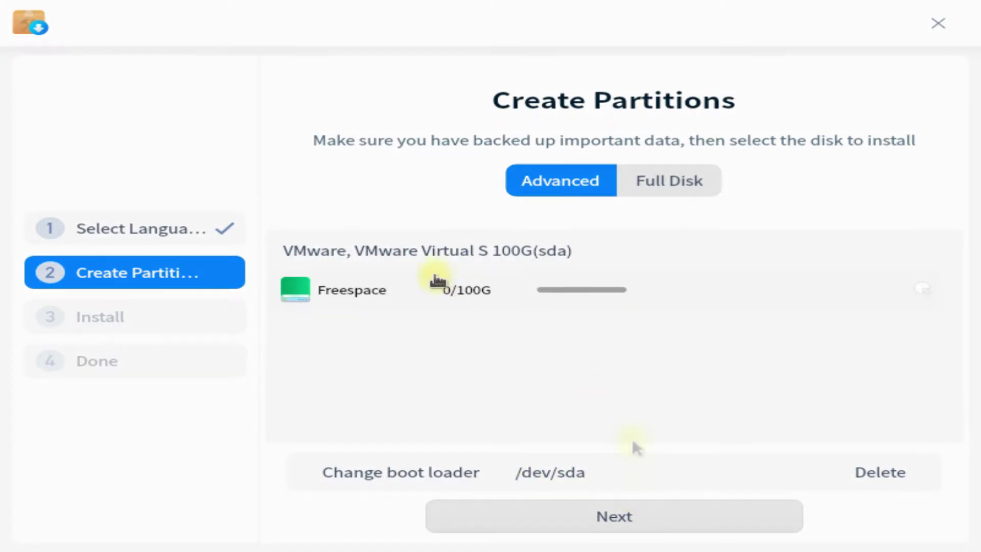
click(695, 515)
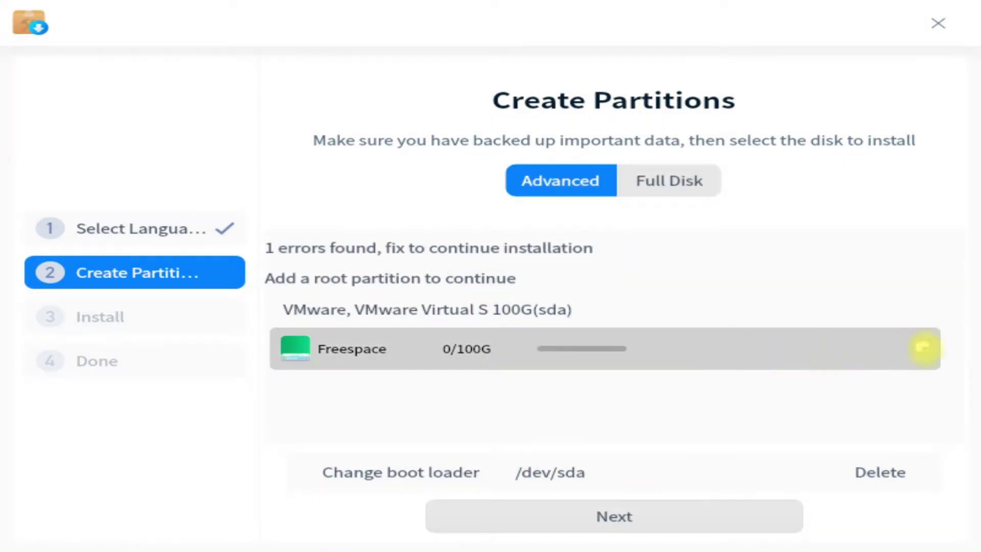
click(924, 354)
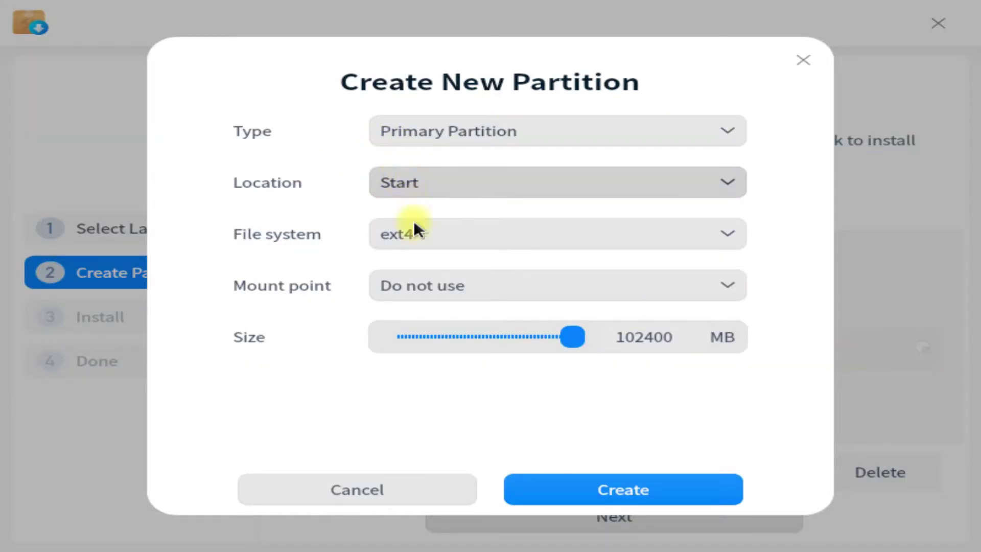
click(443, 284)
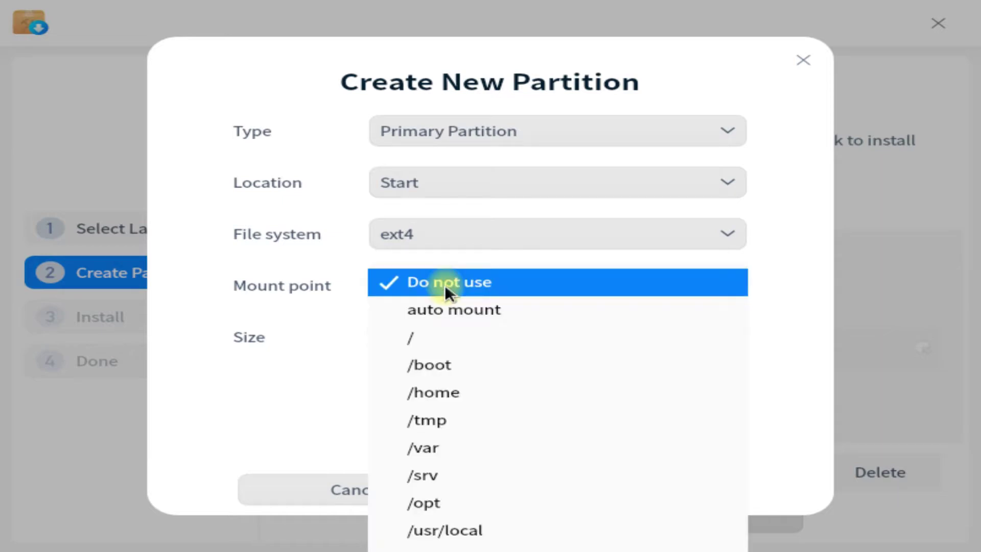
click(437, 342)
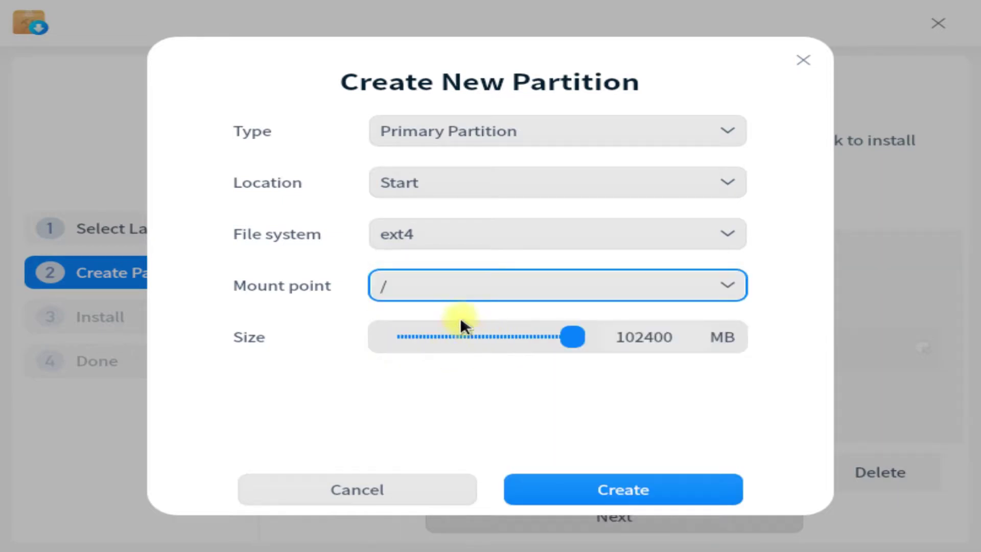
click(395, 287)
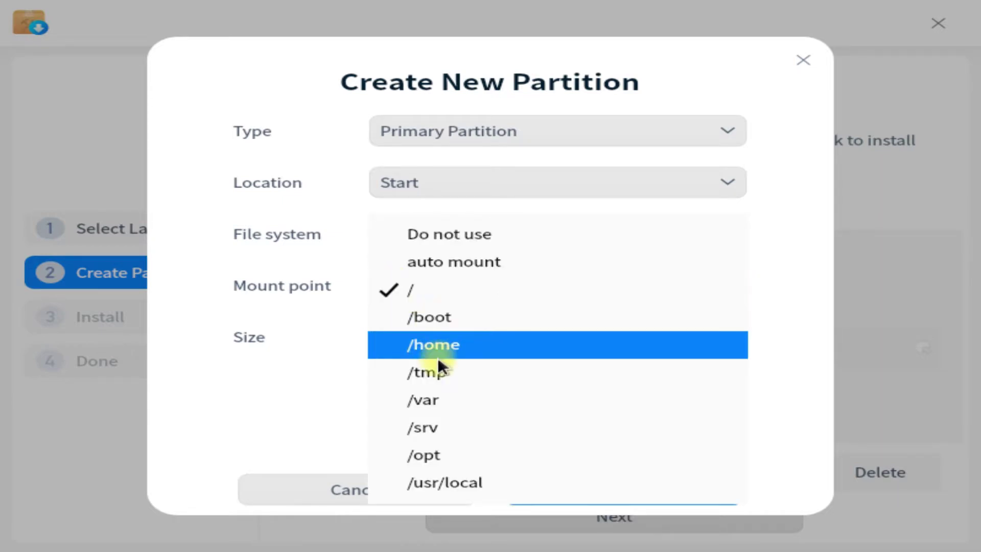
click(443, 319)
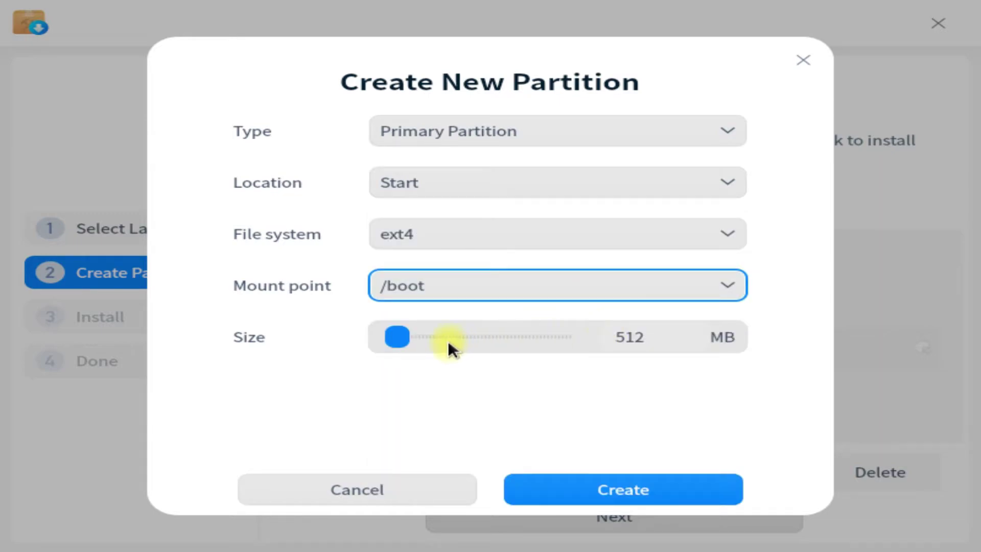
click(437, 238)
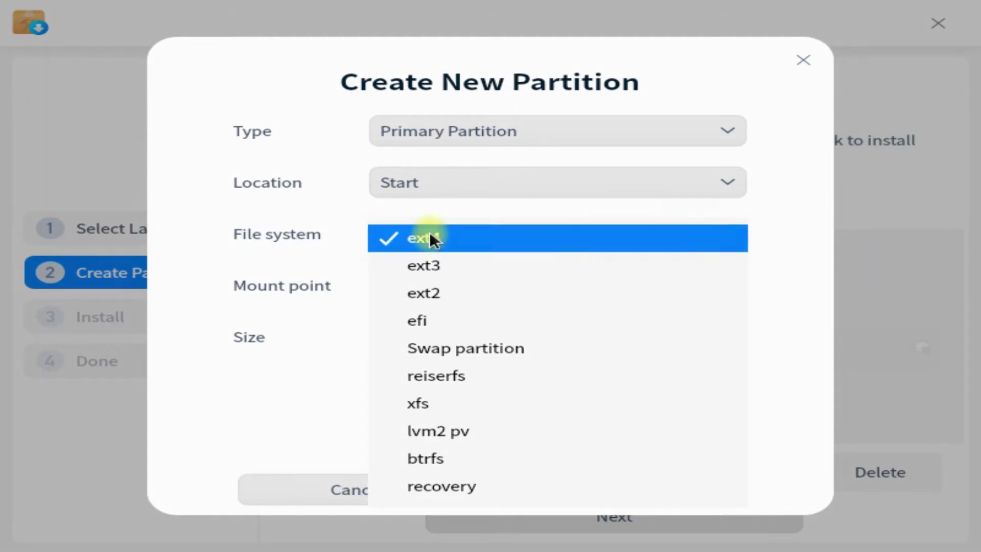
click(430, 238)
click(591, 485)
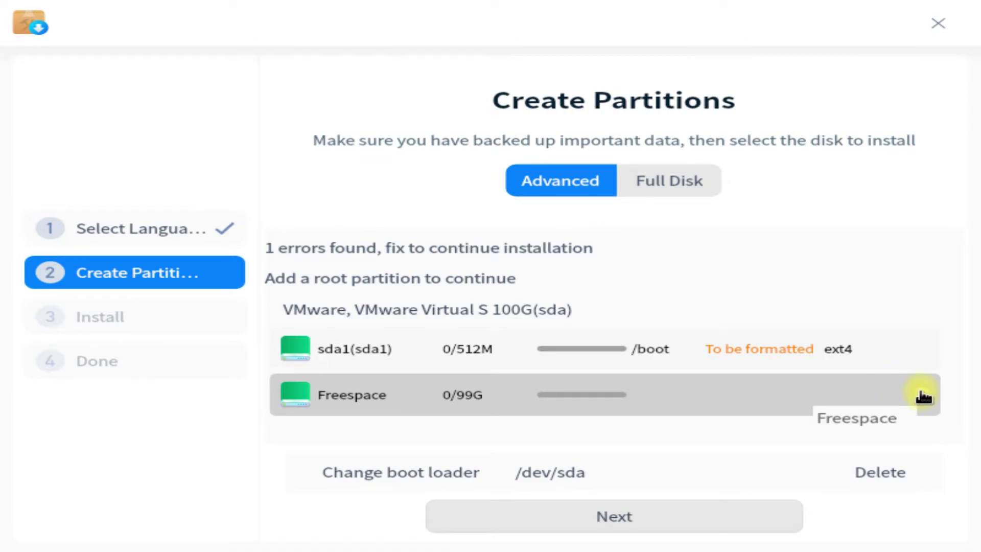
Step: Create an ext4 root partition mounted at / of about 50637 MB
click(923, 397)
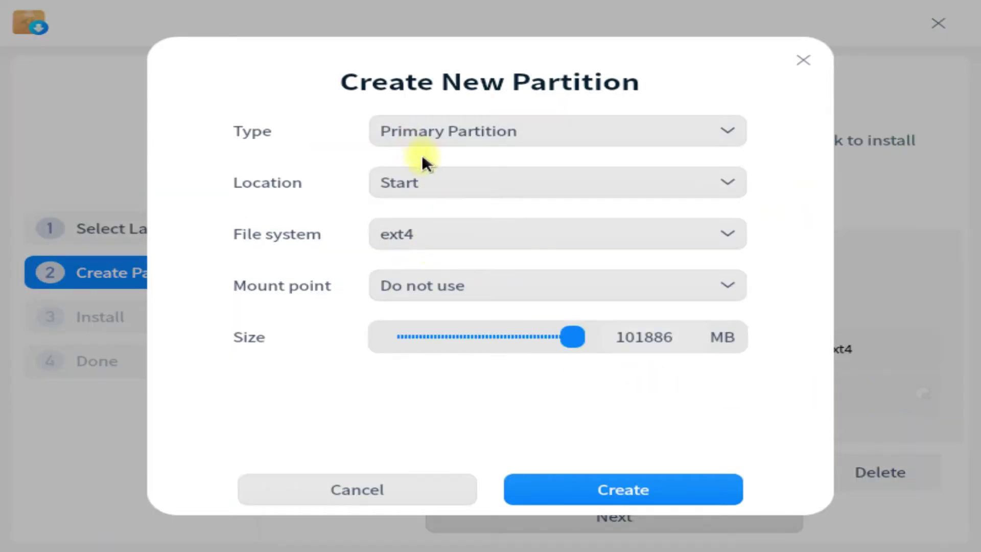
click(455, 281)
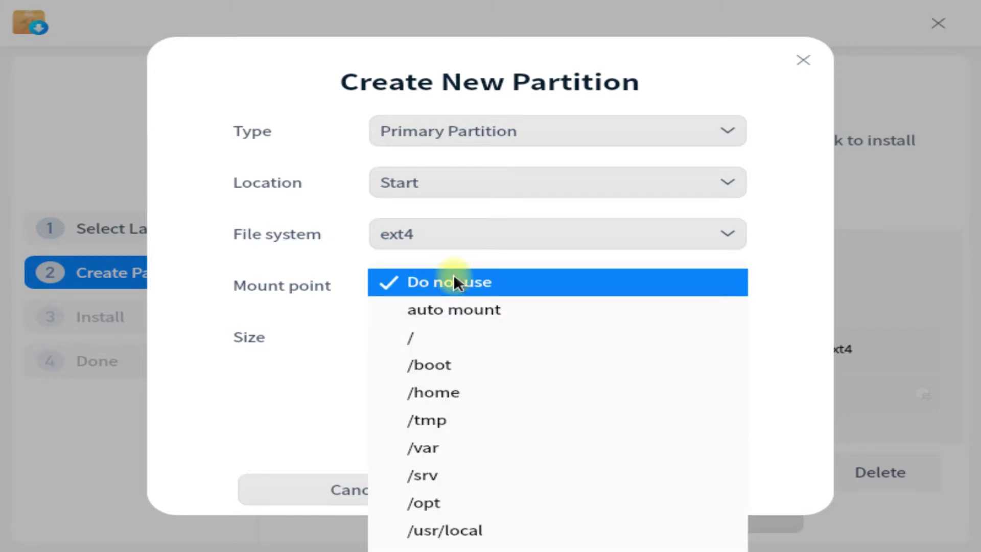
click(453, 333)
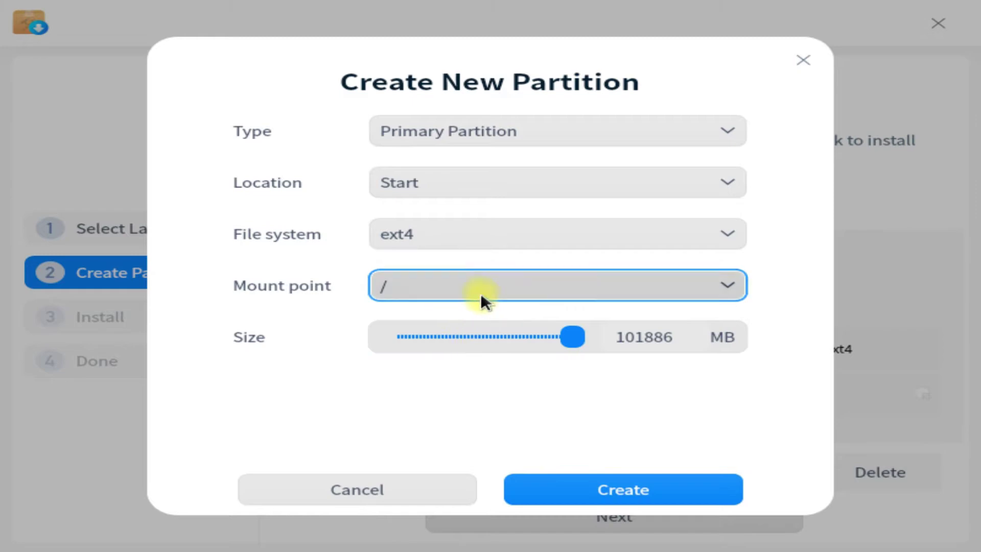
drag(550, 339, 484, 330)
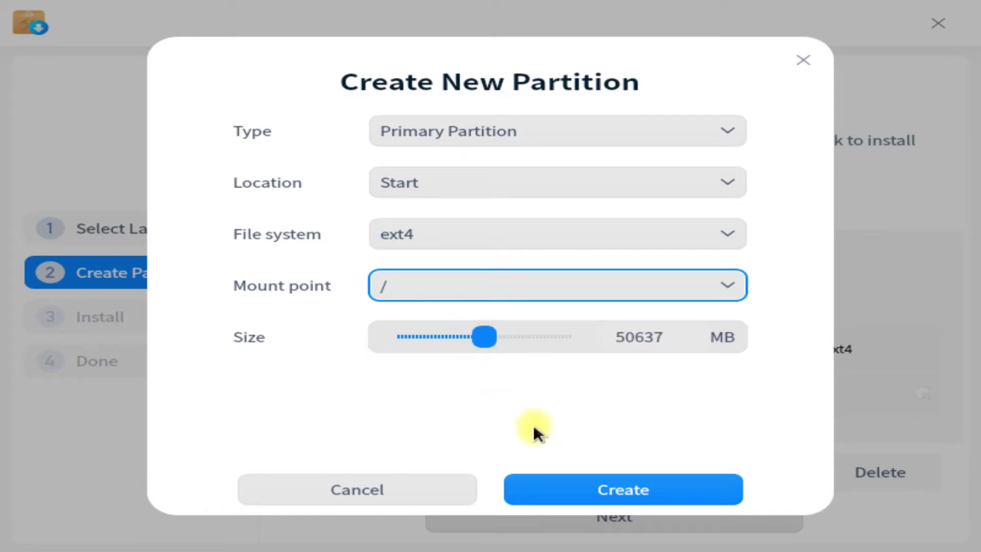
click(567, 481)
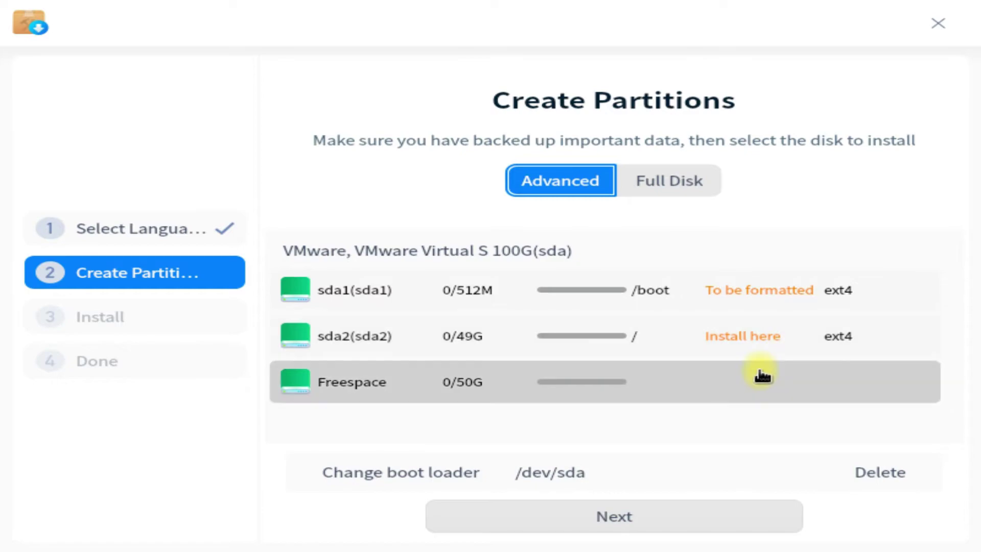
Step: Create an ext4 partition mounted at /home of about 45167 MB, leaving 7G free
click(753, 339)
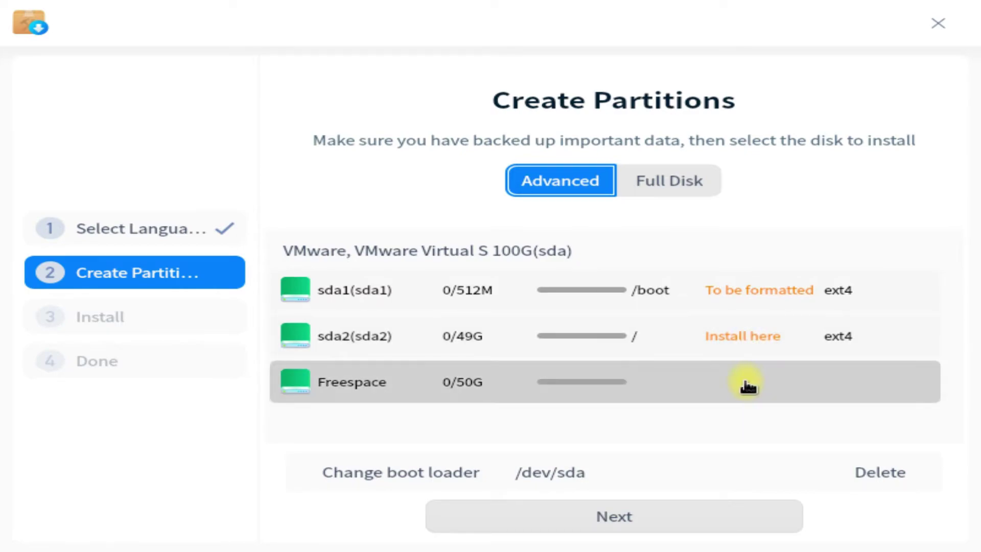
mouse_move(747, 383)
click(922, 384)
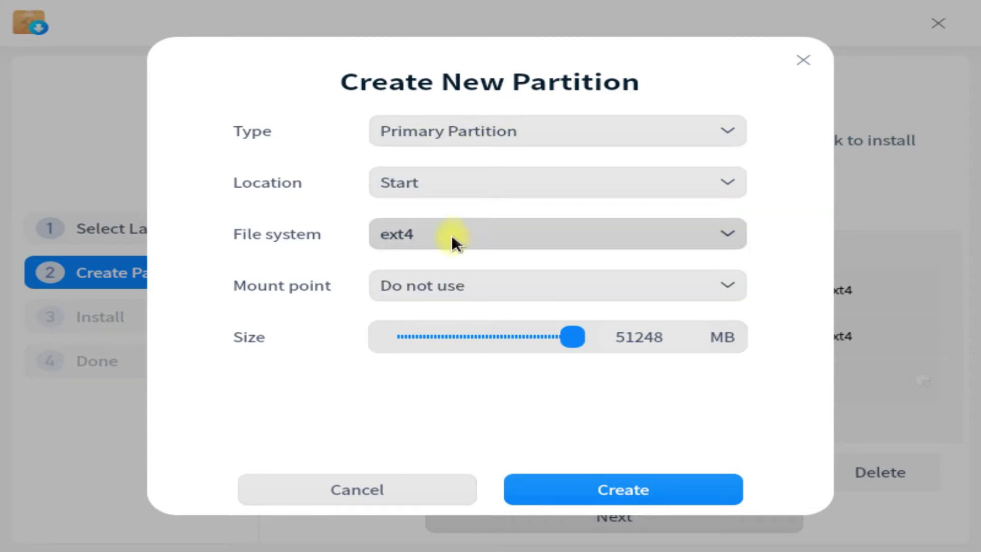
click(504, 289)
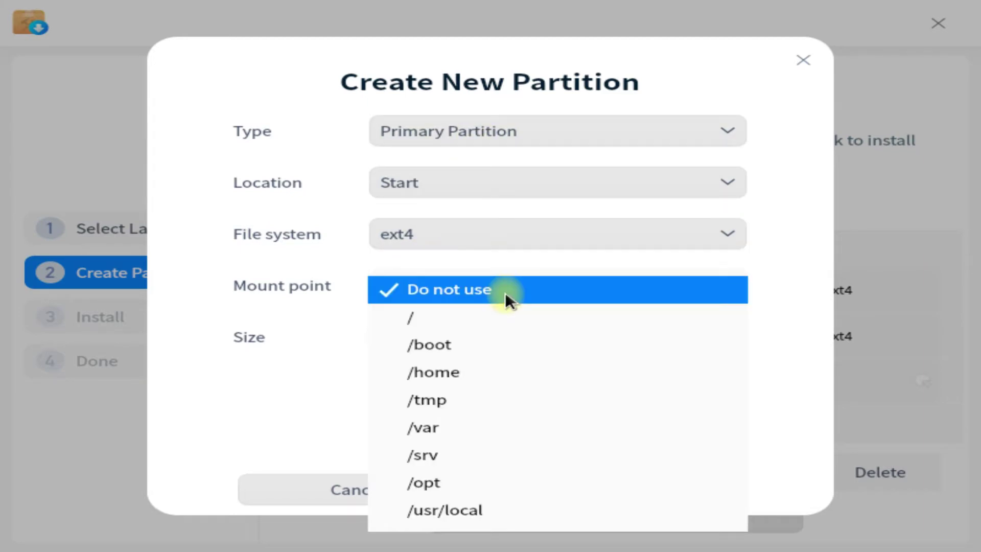
click(462, 377)
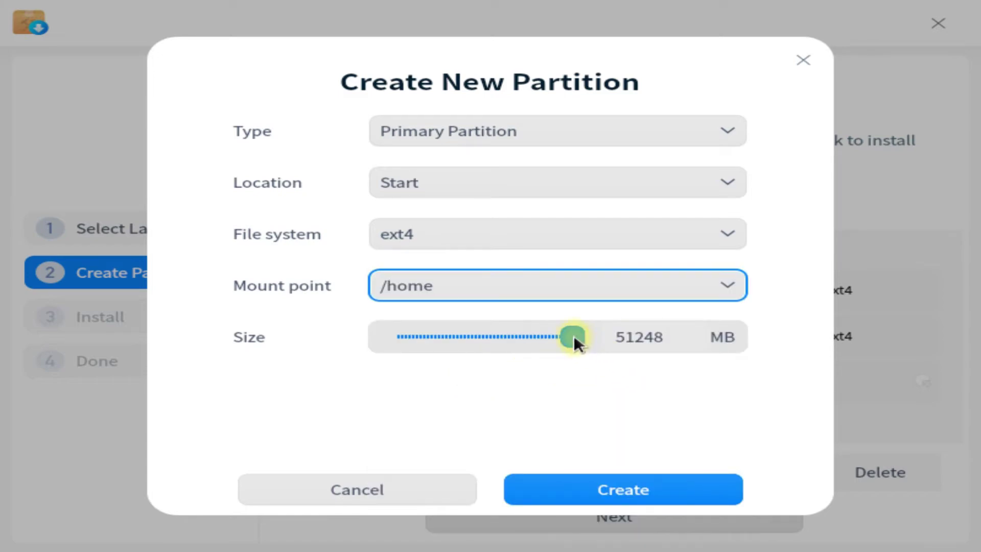
drag(574, 337, 548, 337)
click(641, 486)
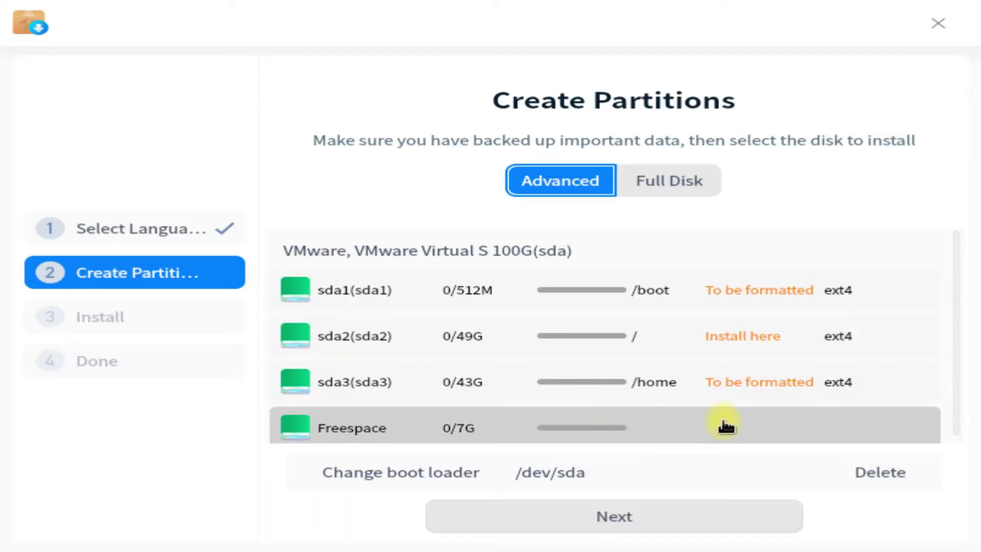
Step: Make the remaining 7G a swap partition and continue to the Ready to Install summary
click(923, 428)
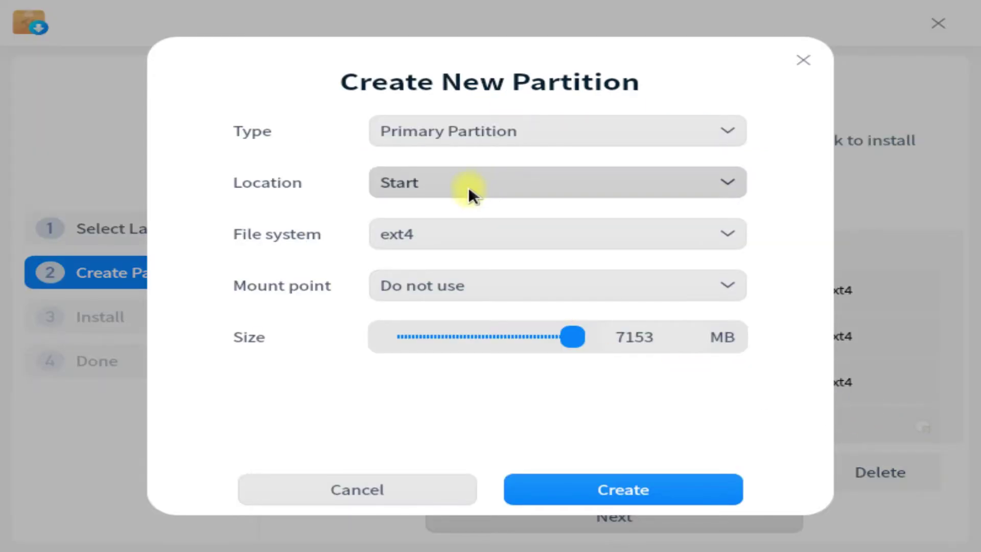
click(466, 234)
click(483, 349)
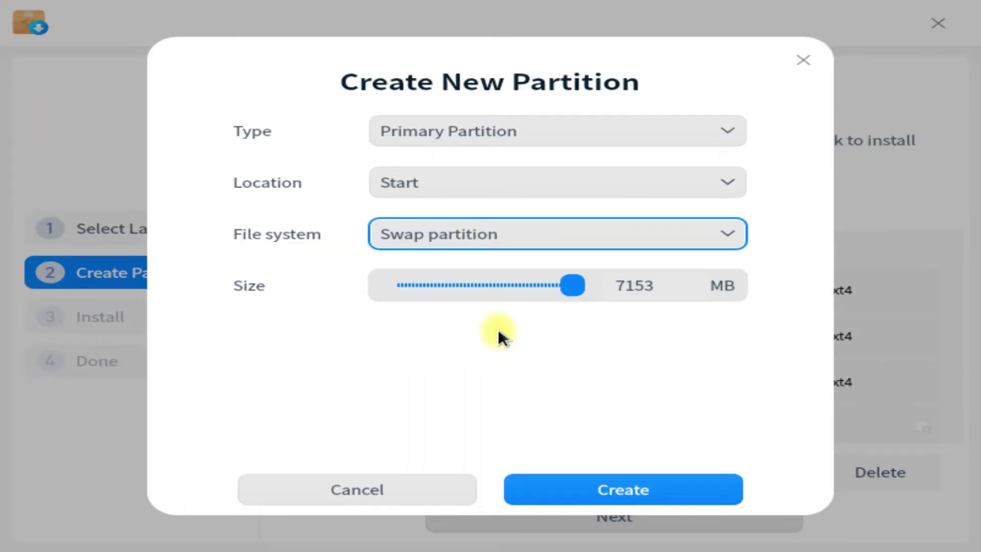
click(608, 491)
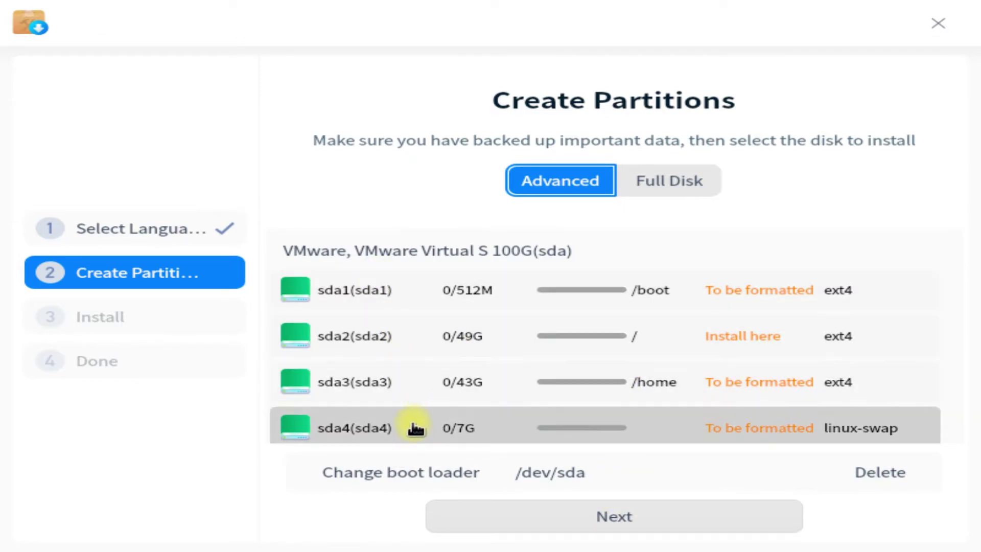
click(634, 521)
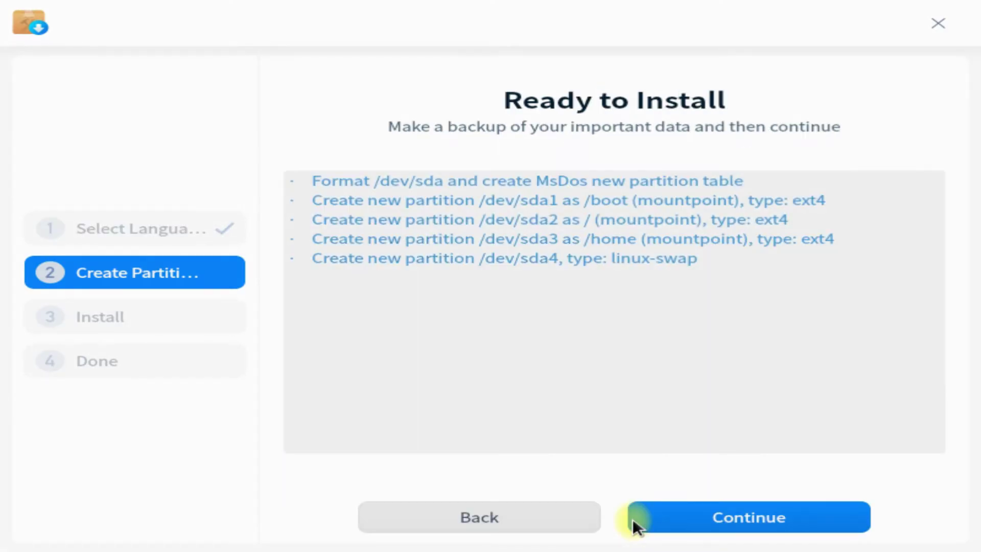
Step: Start the installation and hide the log while the system installs and reboots
click(691, 523)
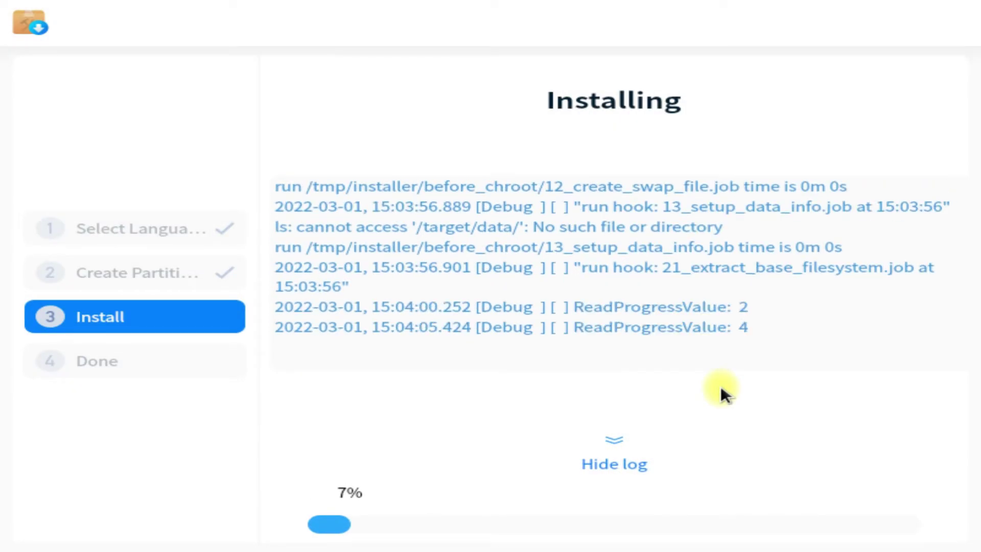
click(615, 453)
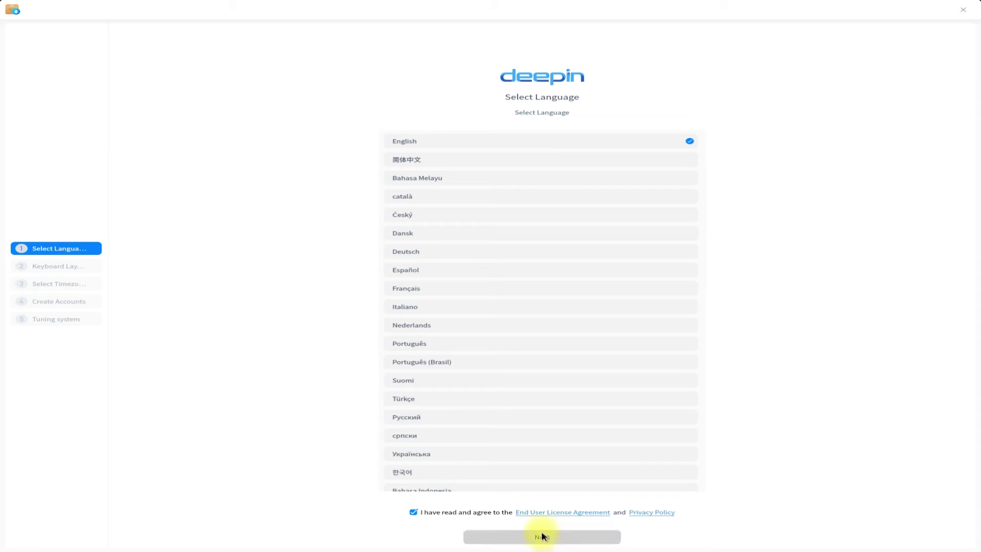
Step: Keep English with the English (US) keyboard layout and set the timezone to Yellowknife
click(541, 538)
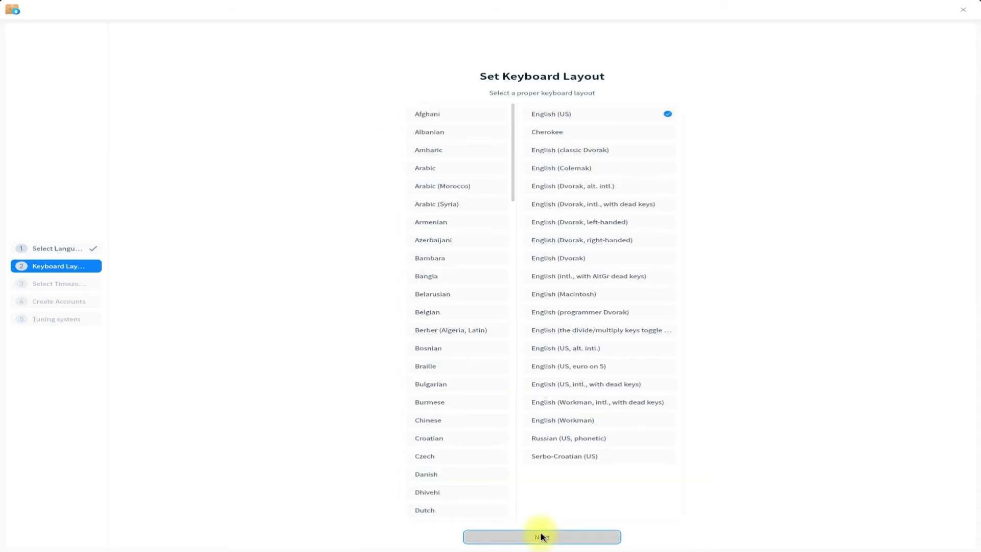
click(542, 537)
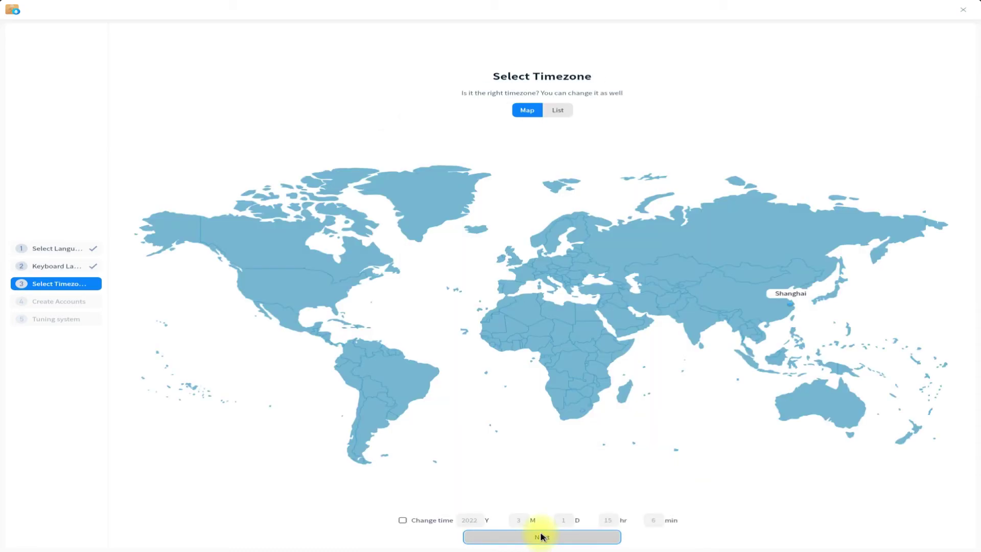
click(265, 236)
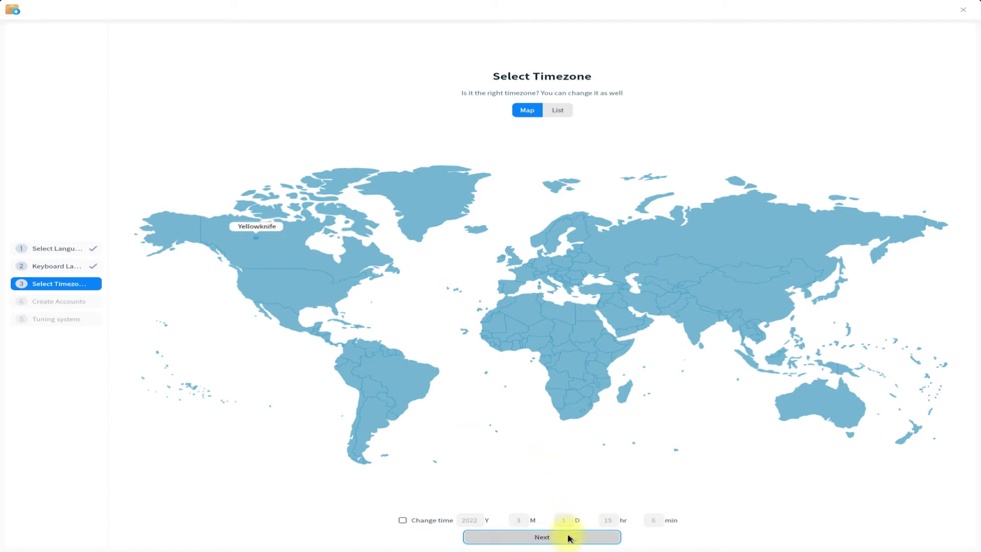
click(568, 539)
Step: Enter deepin-20.4 as the computer name
click(515, 382)
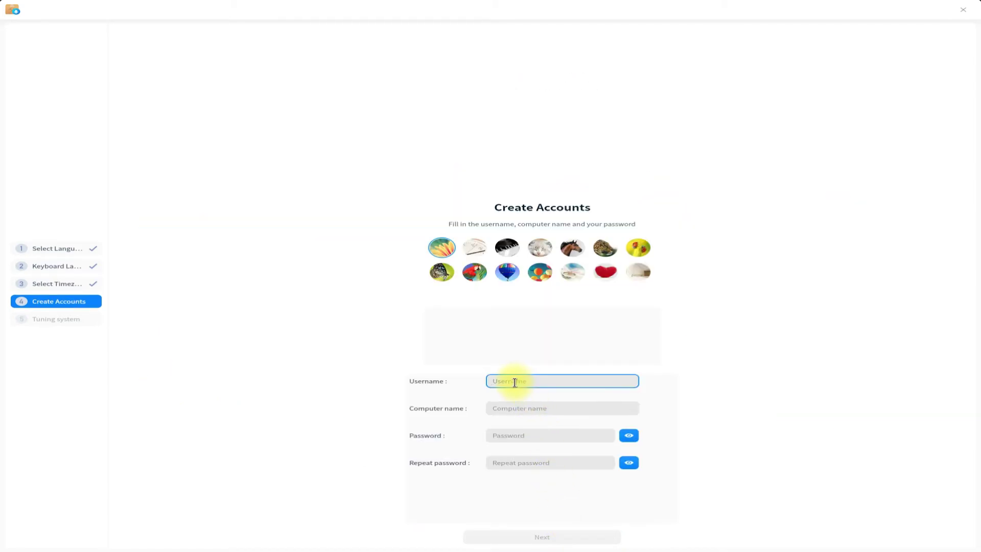
click(542, 410)
text(t)
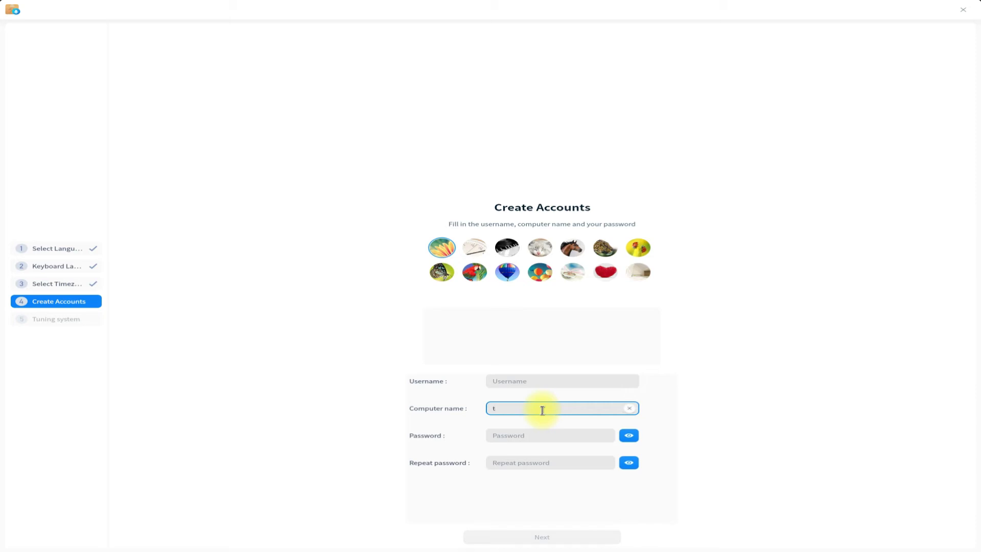
key(BackSpace)
text(deepin-20.4)
Step: Fill in the username and enter the account password in both password fields
click(562, 380)
text(techsolutionz)
key(Tab)
key(Tab)
text(123456)
key(Tab)
text(123456)
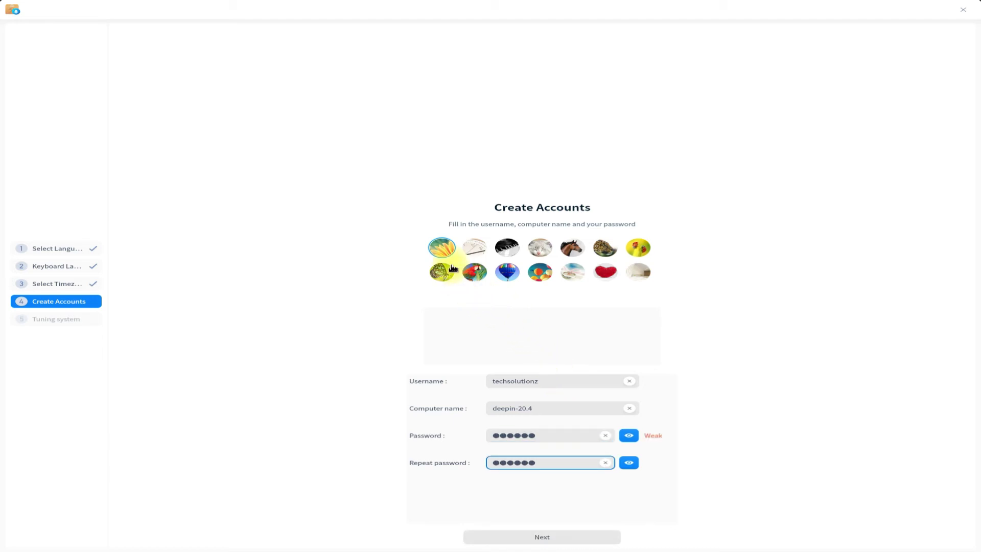
Step: Choose the parrot avatar and finish the account setup
click(443, 271)
click(475, 272)
click(561, 537)
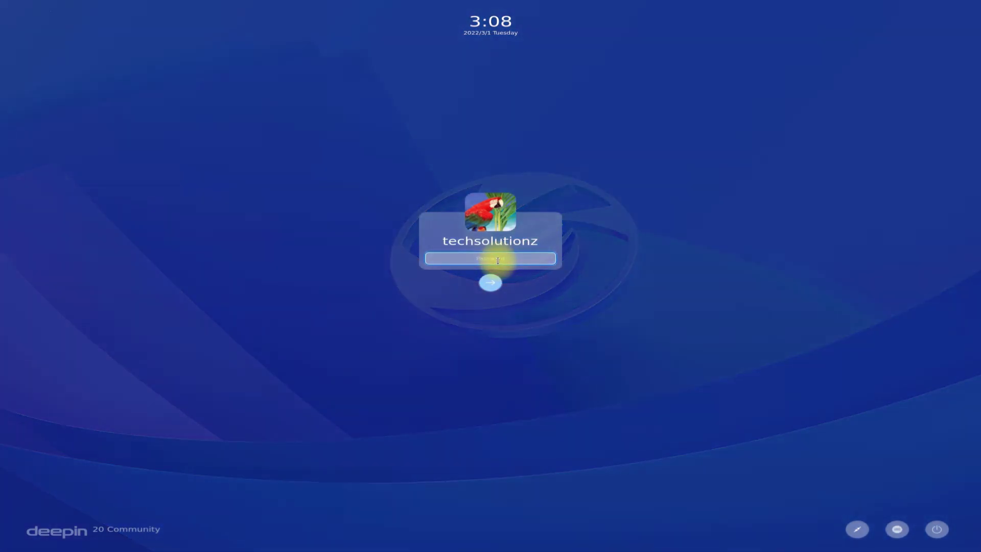
Step: Log in to the desktop with the new account's password
text(*)
text(****)
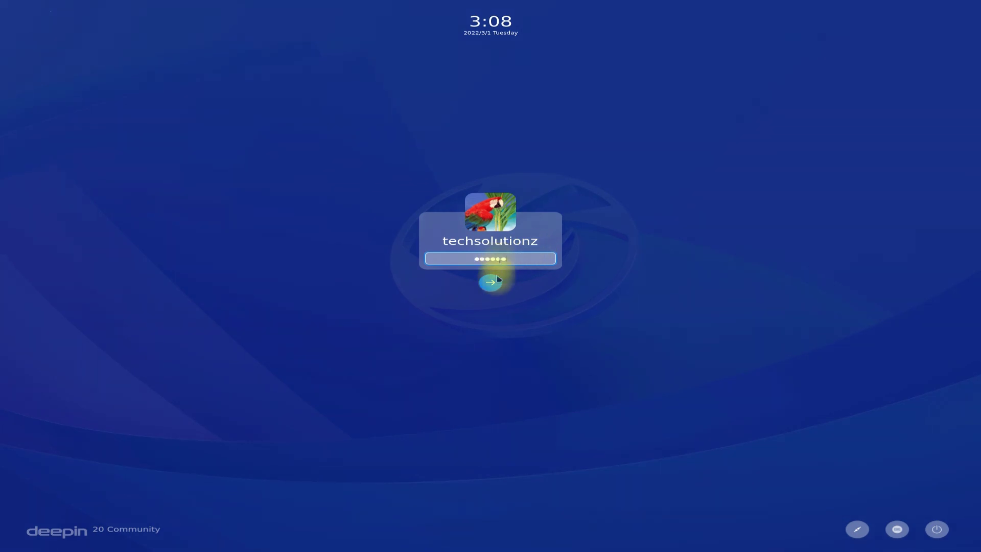
click(492, 282)
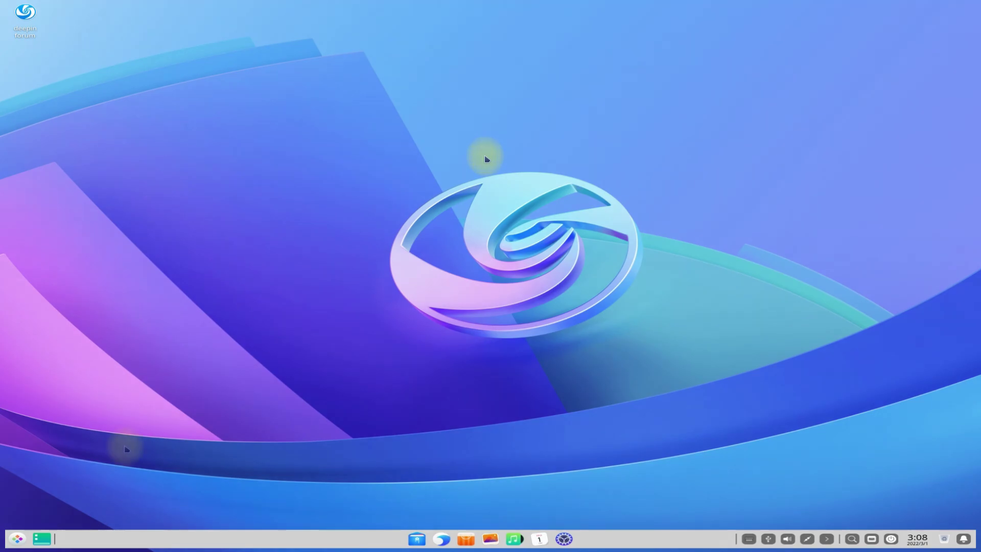
Step: Open the launcher from the dock and show all apps by category
click(17, 538)
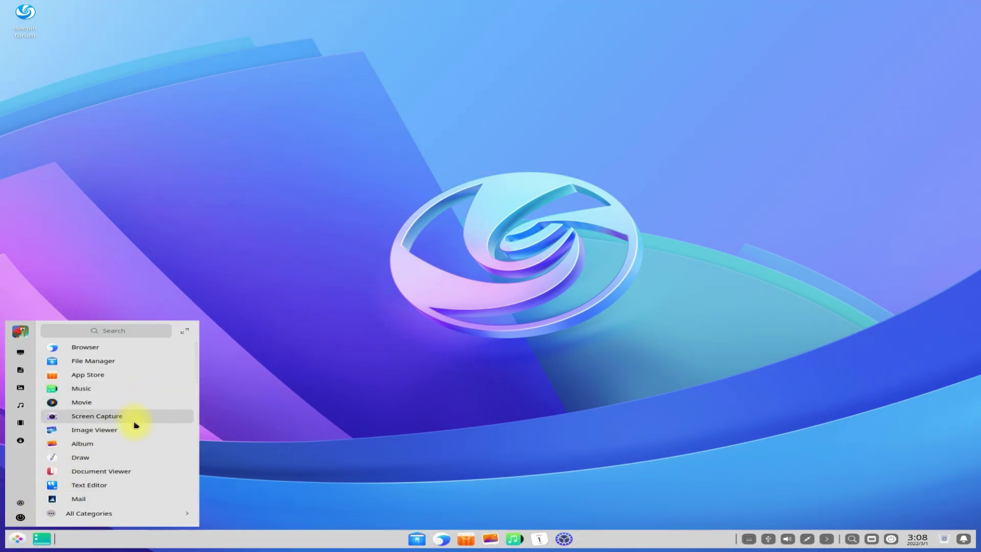
click(127, 514)
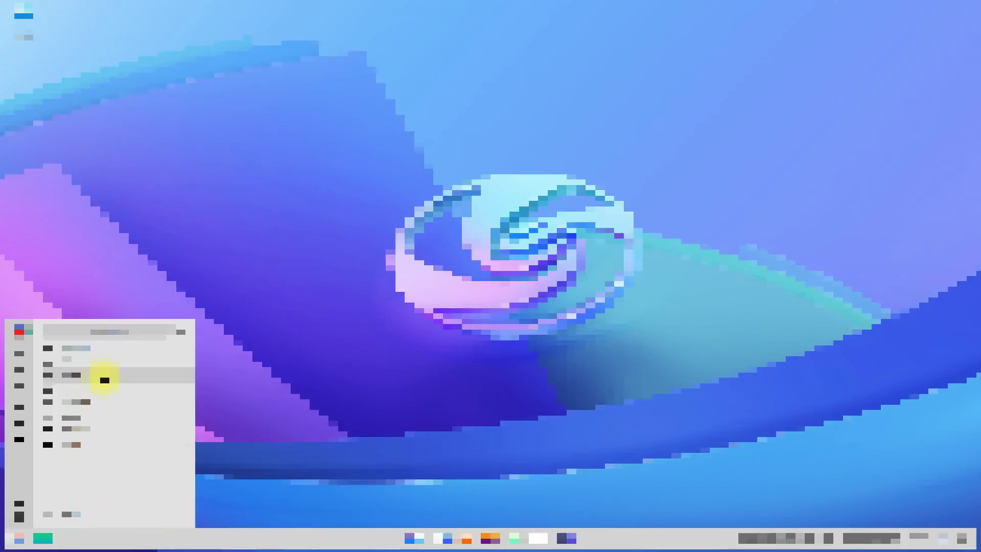